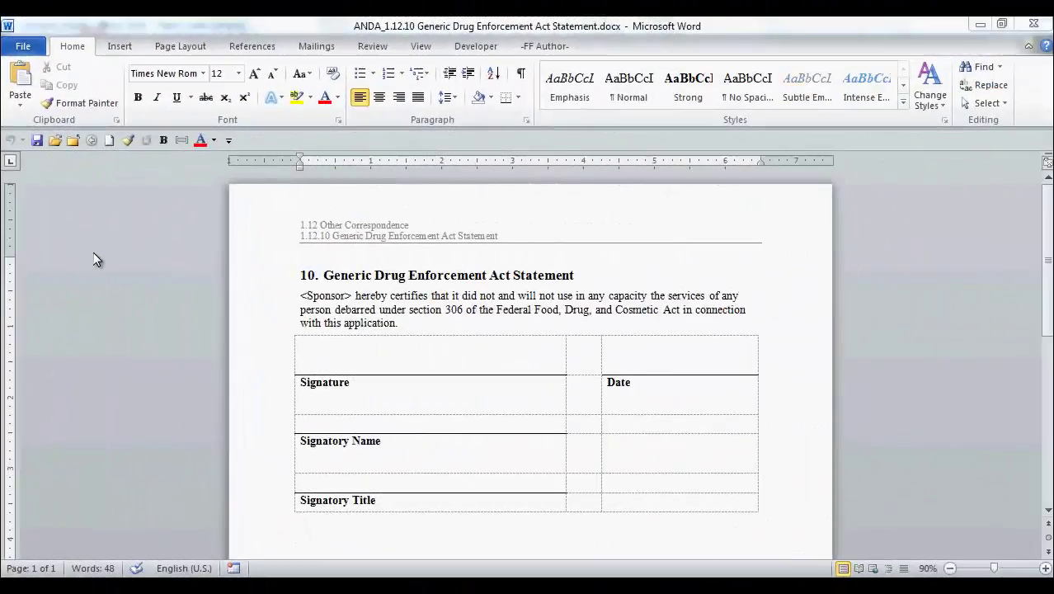
Step: In Advanced Properties' Custom tab, enter a new property named Sponsor with value [Sponsor]
left_click(22, 48)
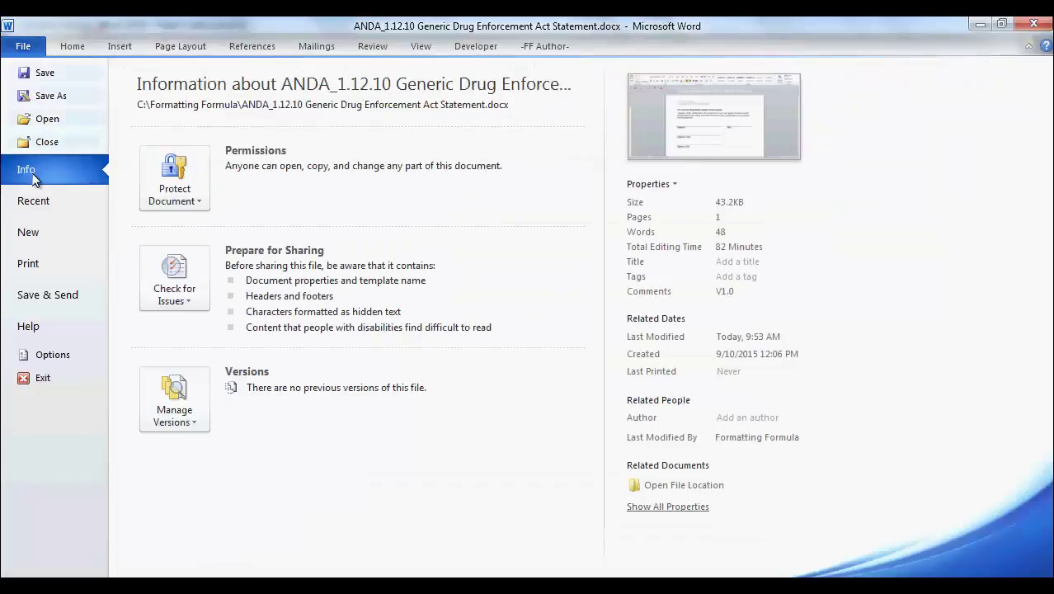
left_click(675, 186)
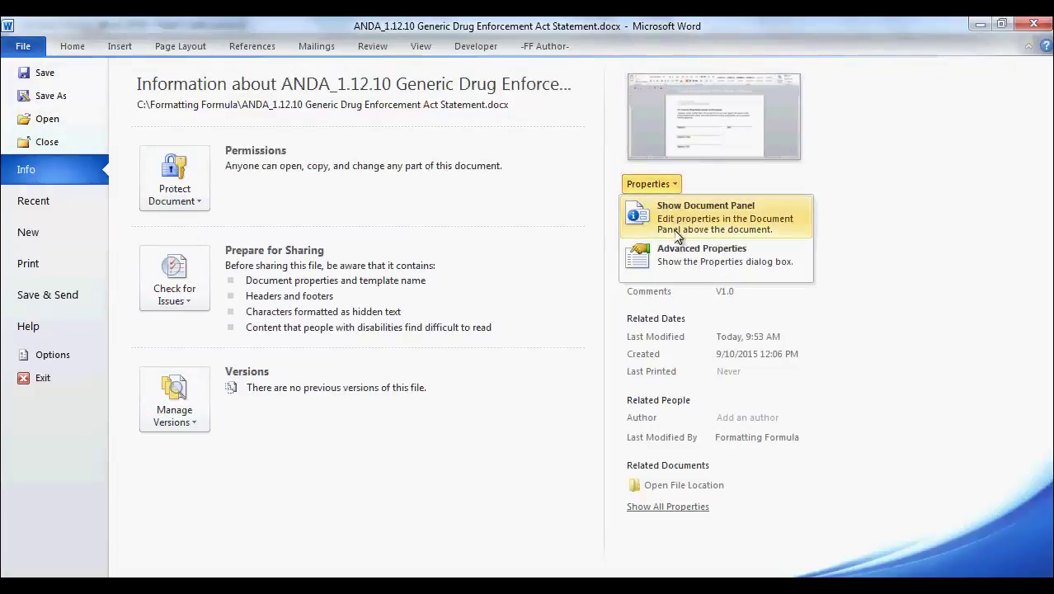
left_click(672, 263)
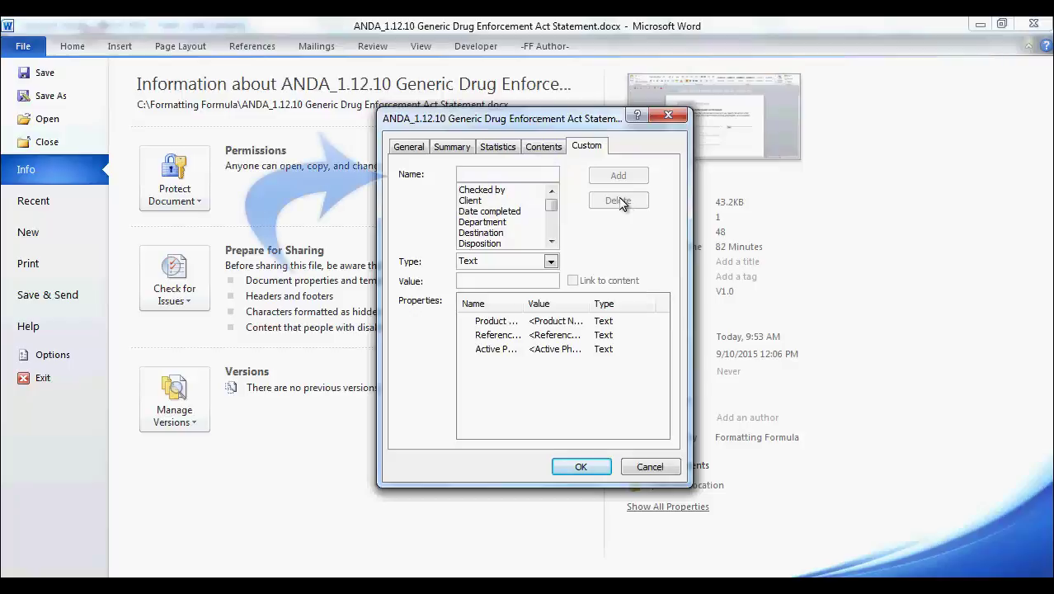
left_click(485, 179)
type("S")
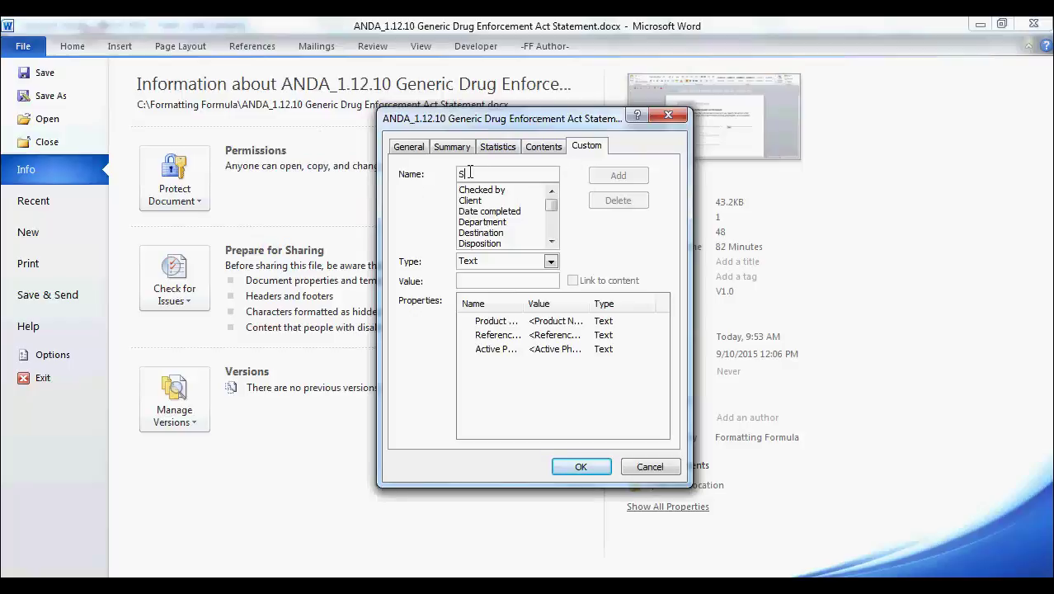
type("ponsor")
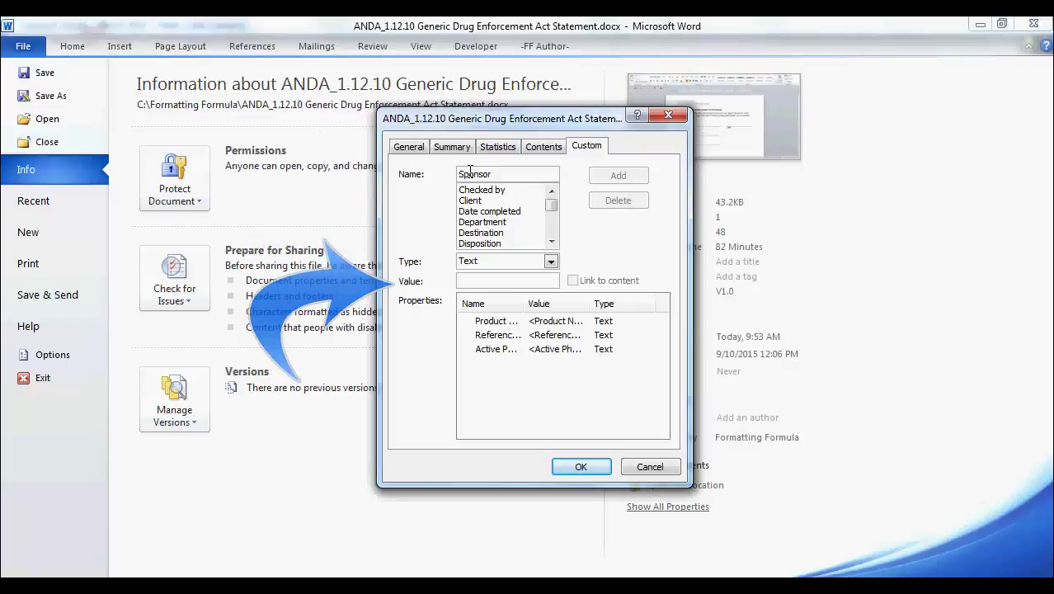
left_click(468, 281)
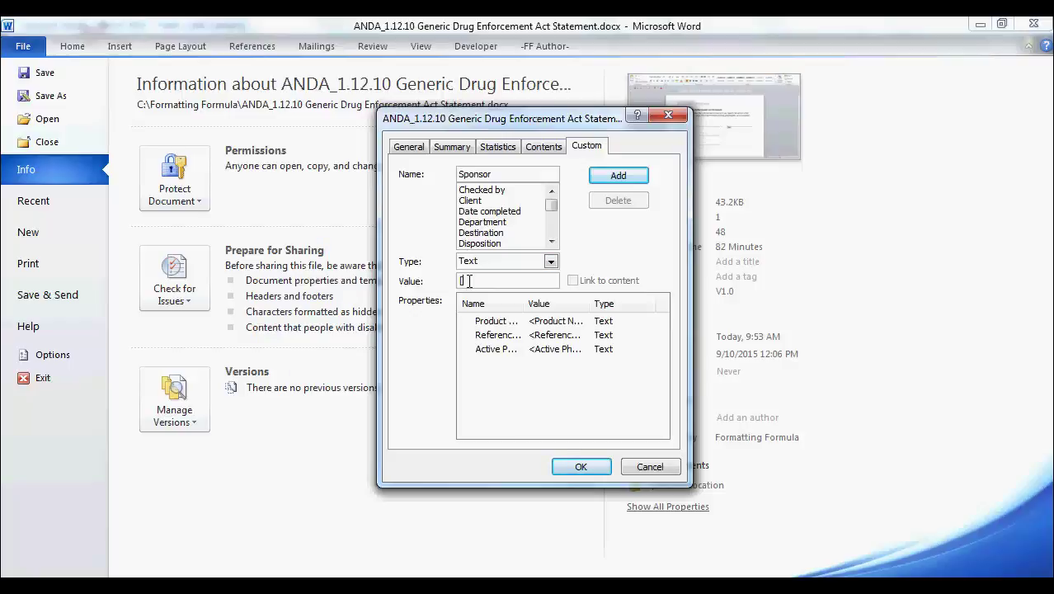
type("Spon")
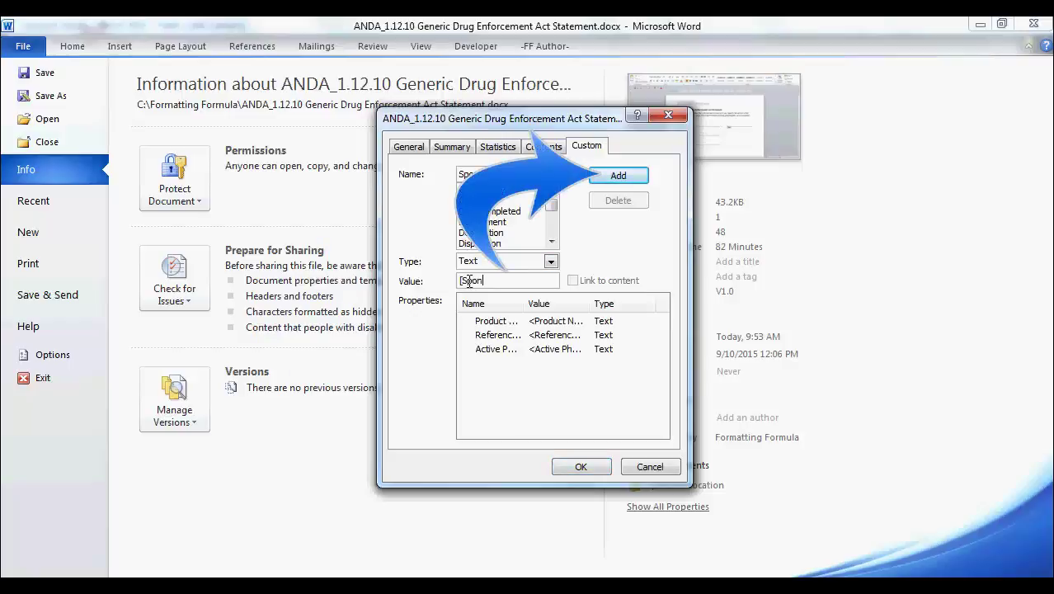
type("sor")
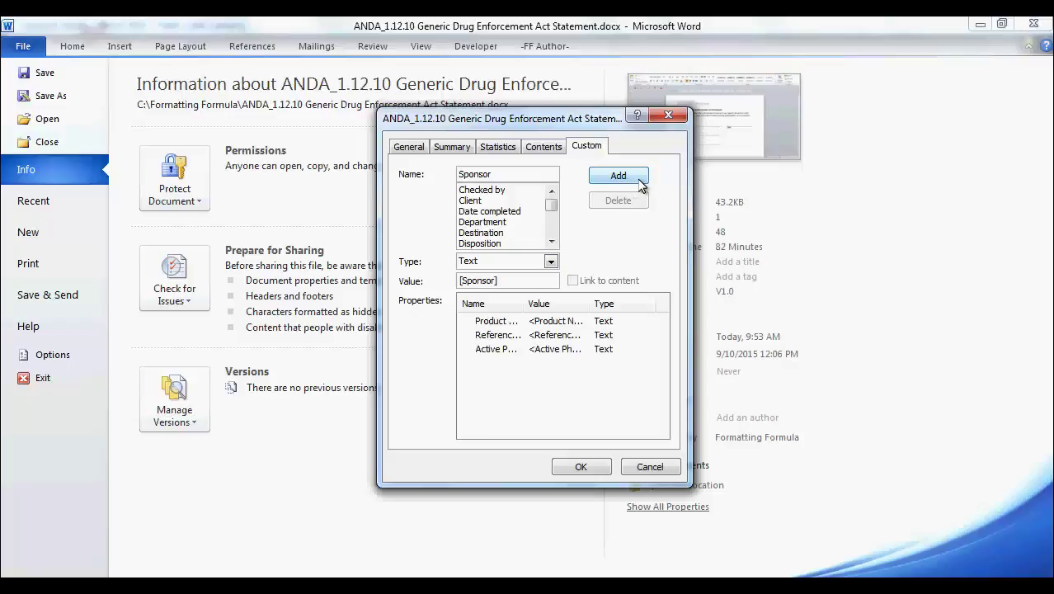
Step: Add the Sponsor custom property and change its value from [Sponsor] to <Sponsor>
left_click(642, 181)
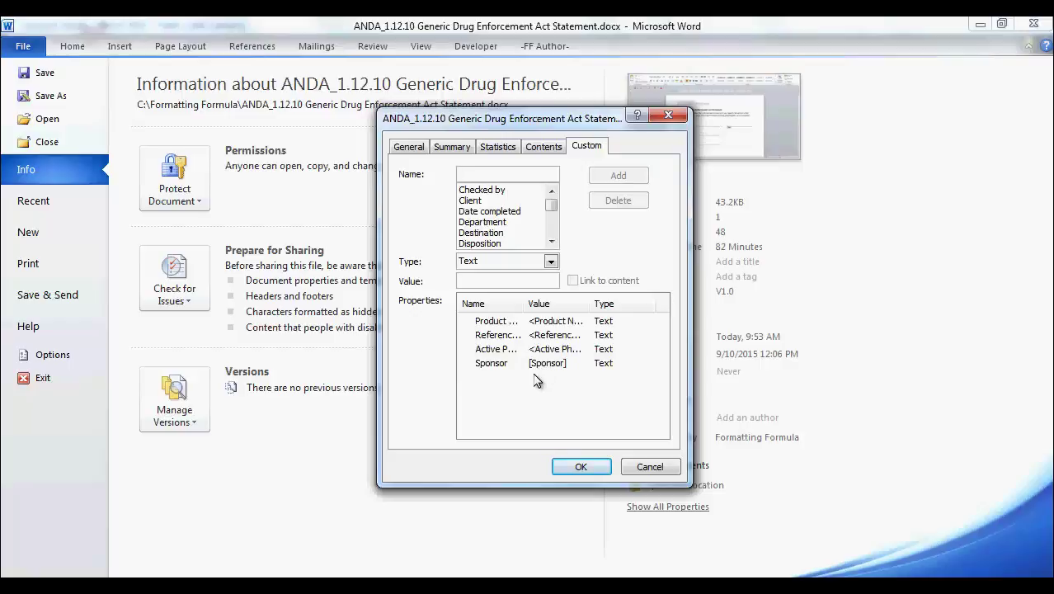
left_click(497, 364)
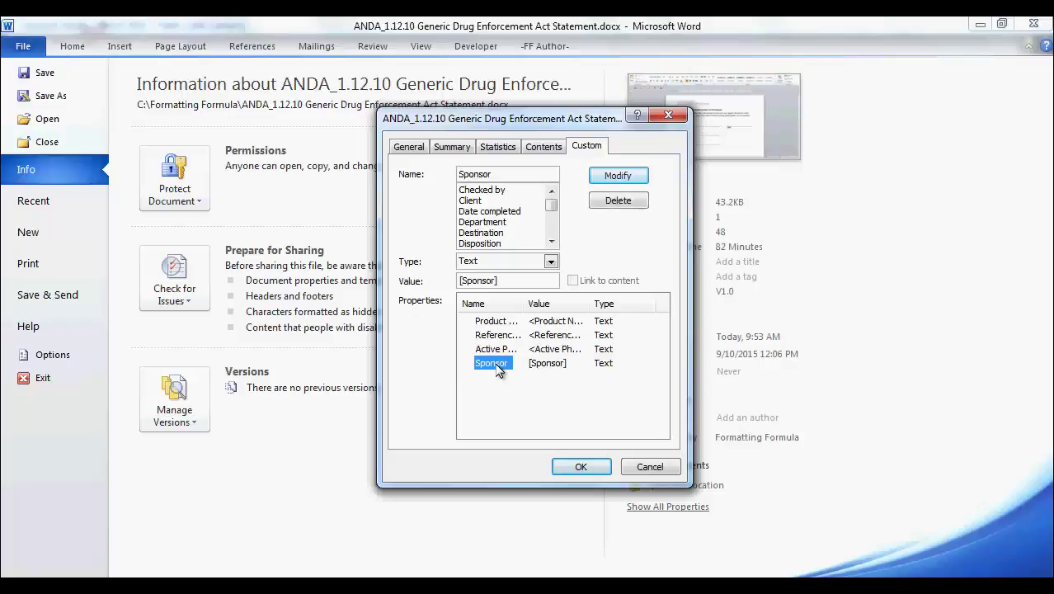
left_click(518, 279)
key("BackSpace")
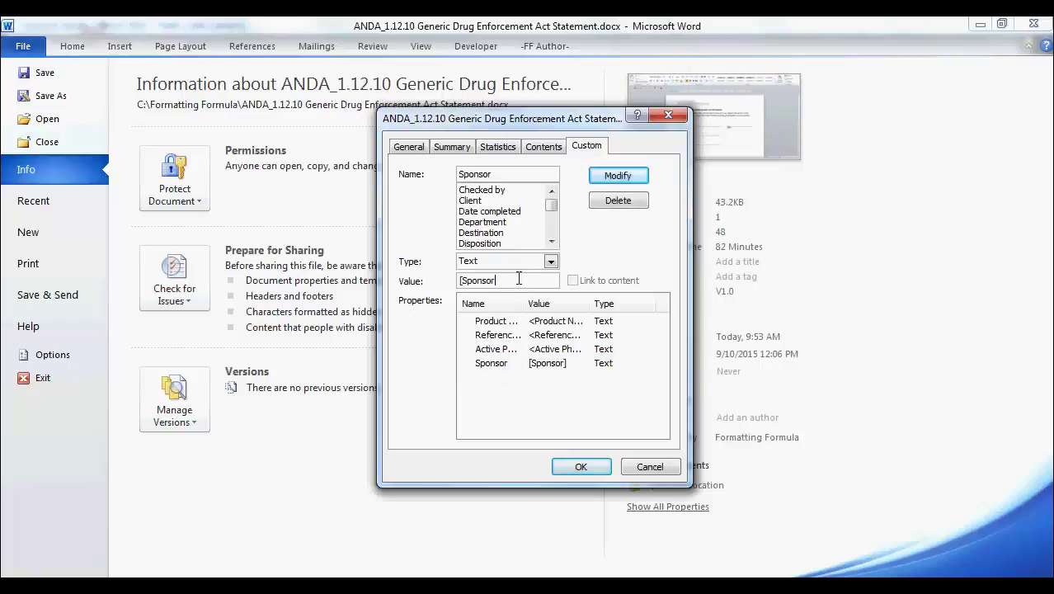
type(">")
key("Home")
key("Delete")
type("<")
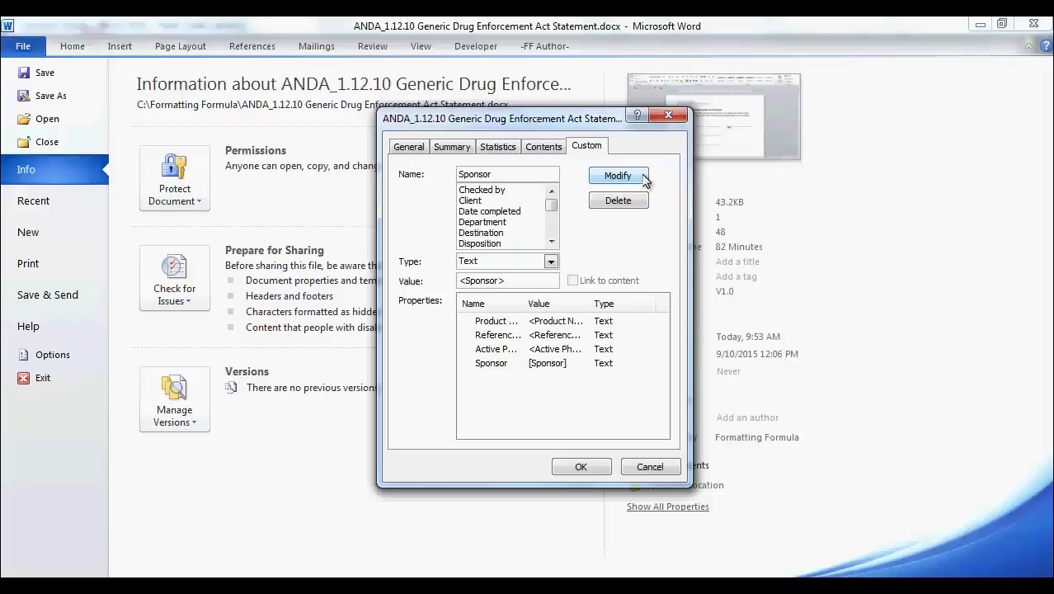
left_click(643, 176)
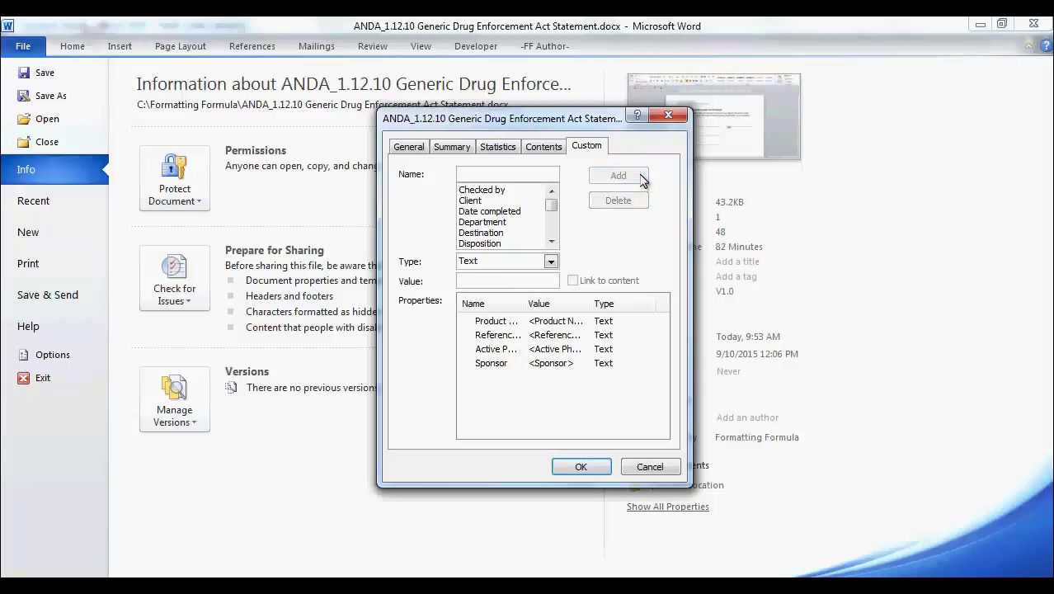
Step: Delete the Referenced Listed Drug property and apply the changes
left_click(495, 336)
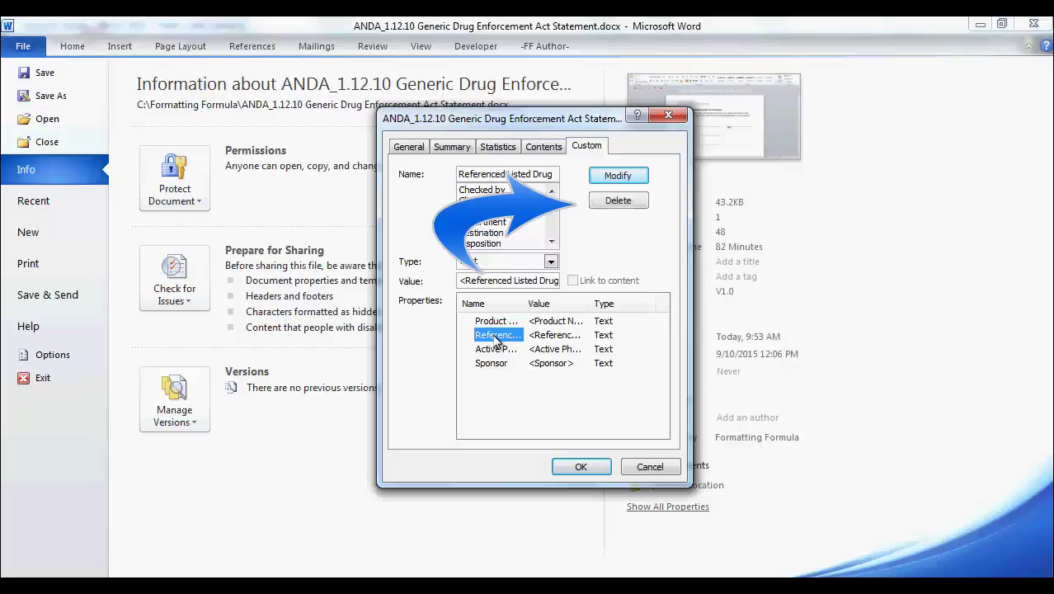
left_click(599, 202)
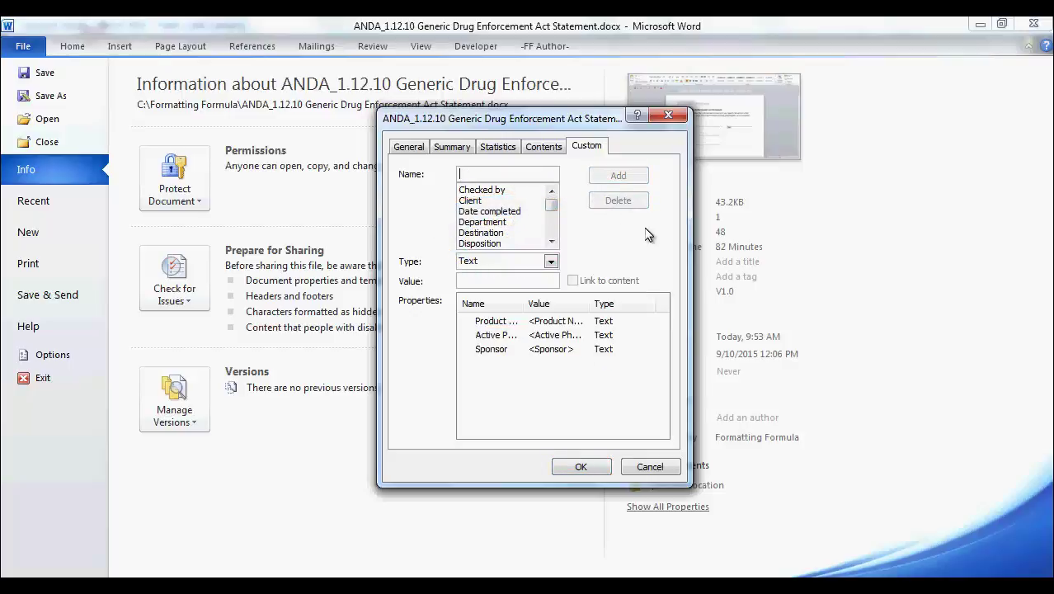
left_click(578, 467)
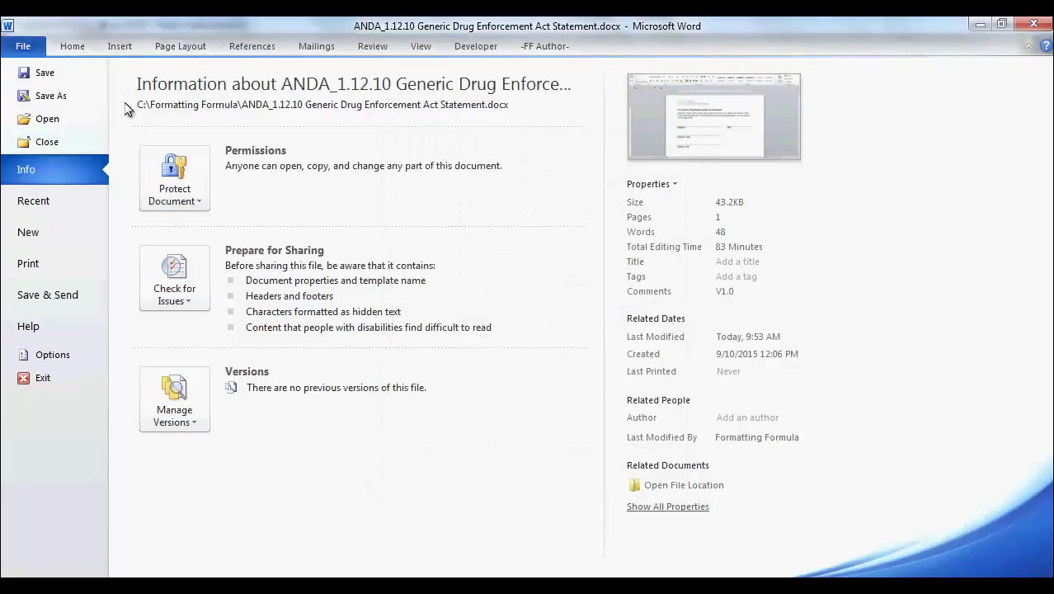
Step: Replace the <Sponsor> placeholder text with a Document Information DocProperty field showing Sponsor
left_click(79, 48)
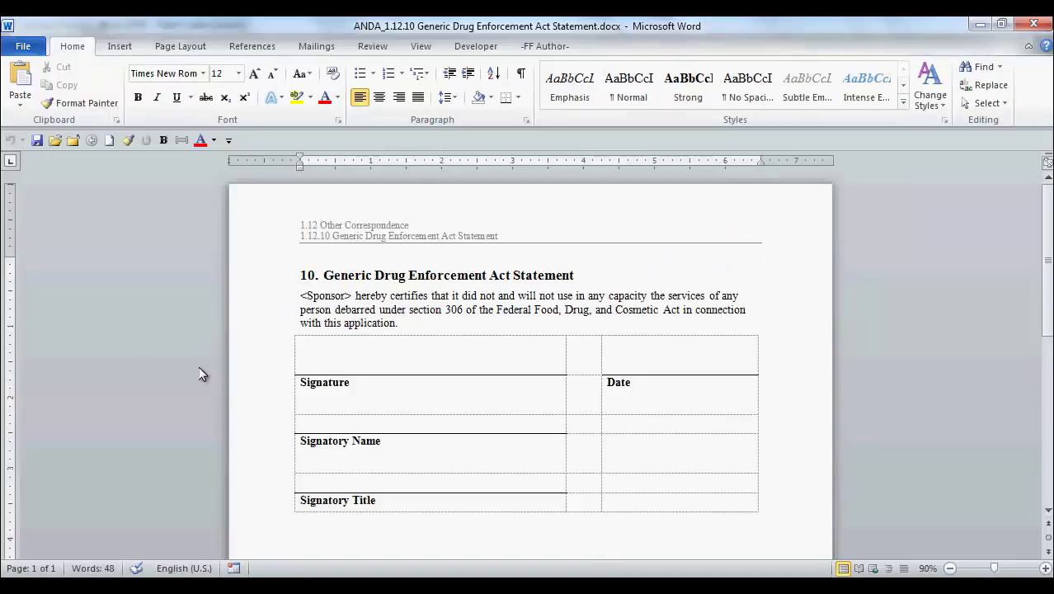
double_click(301, 297)
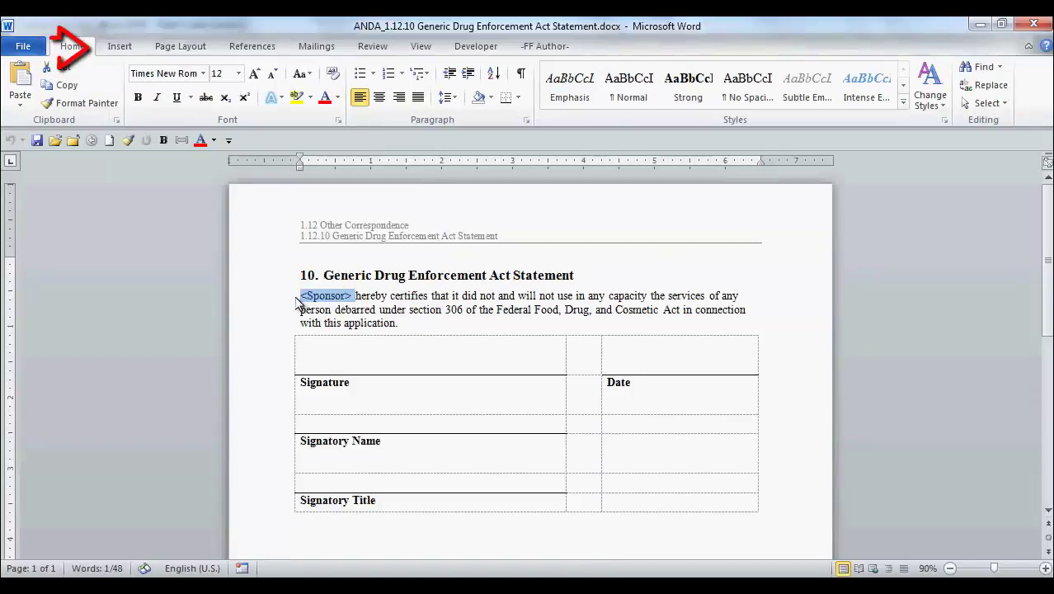
left_click(122, 47)
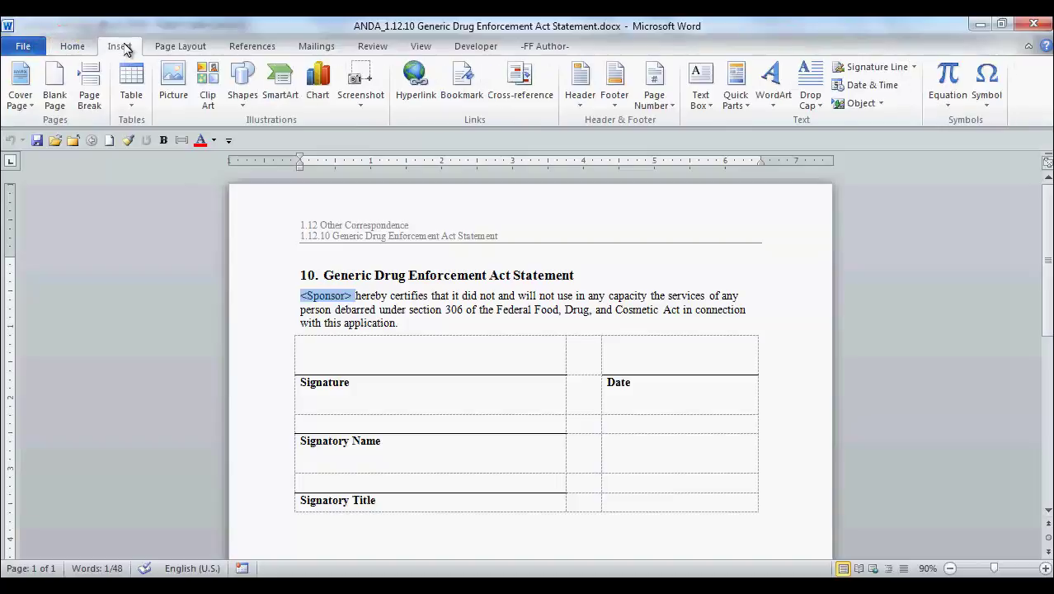
left_click(749, 104)
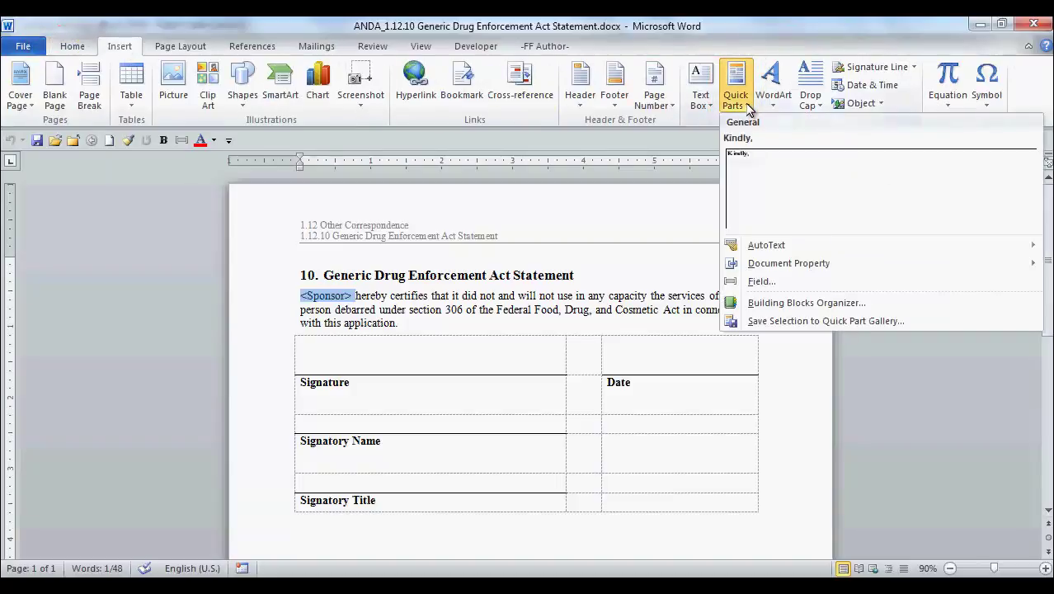
left_click(754, 283)
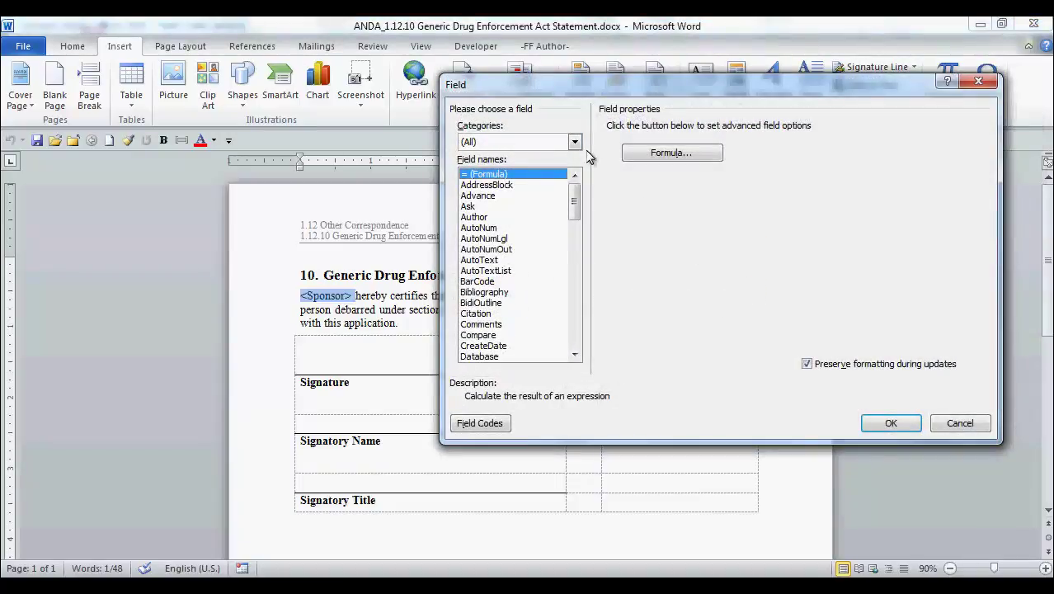
left_click_drag(581, 85, 436, 82)
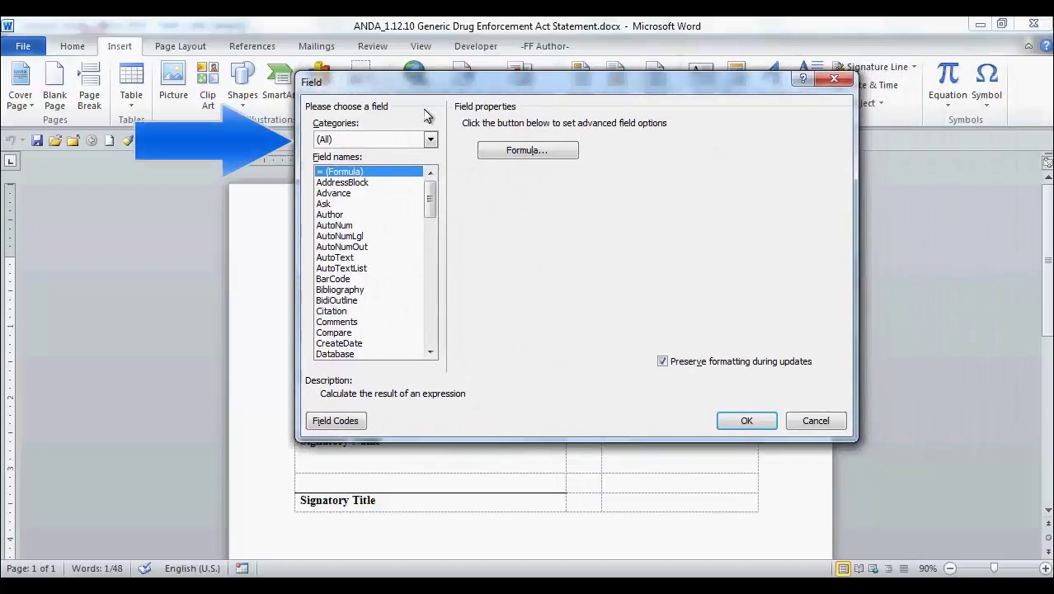
left_click(429, 140)
left_click(405, 188)
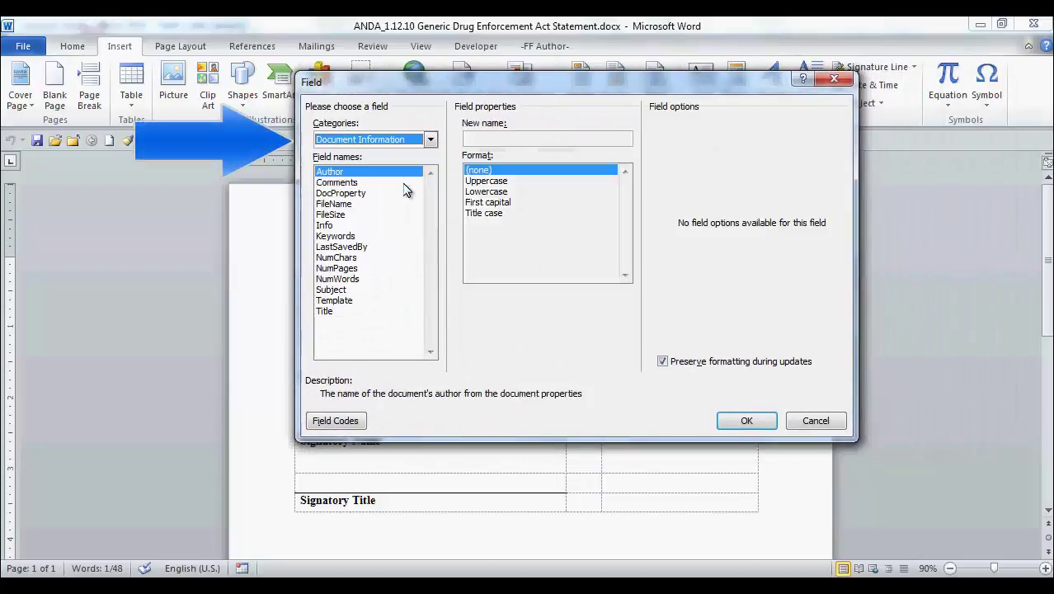
left_click(356, 195)
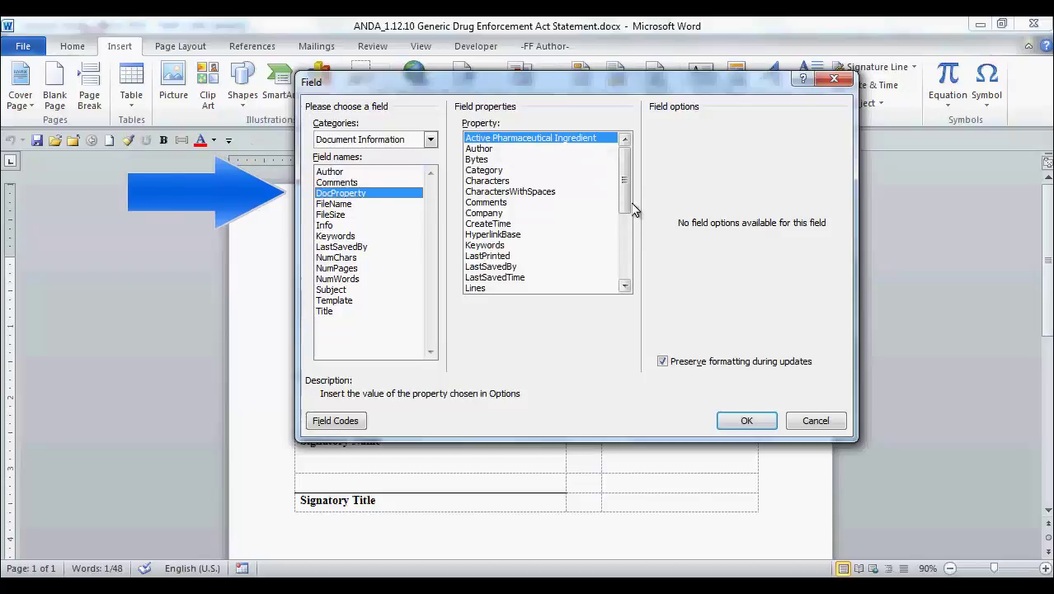
left_click_drag(625, 188, 627, 248)
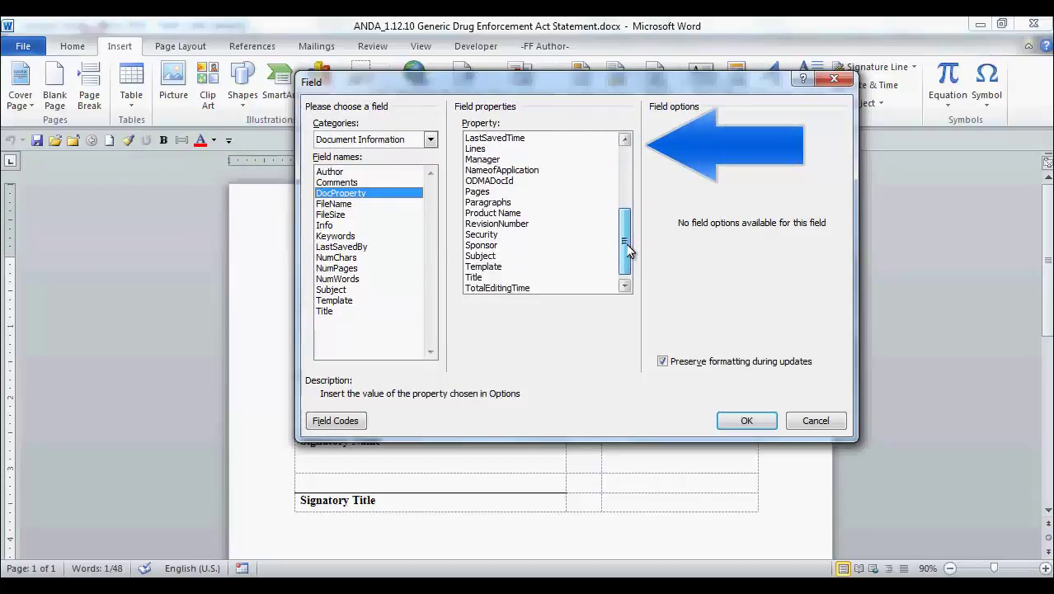
left_click(488, 246)
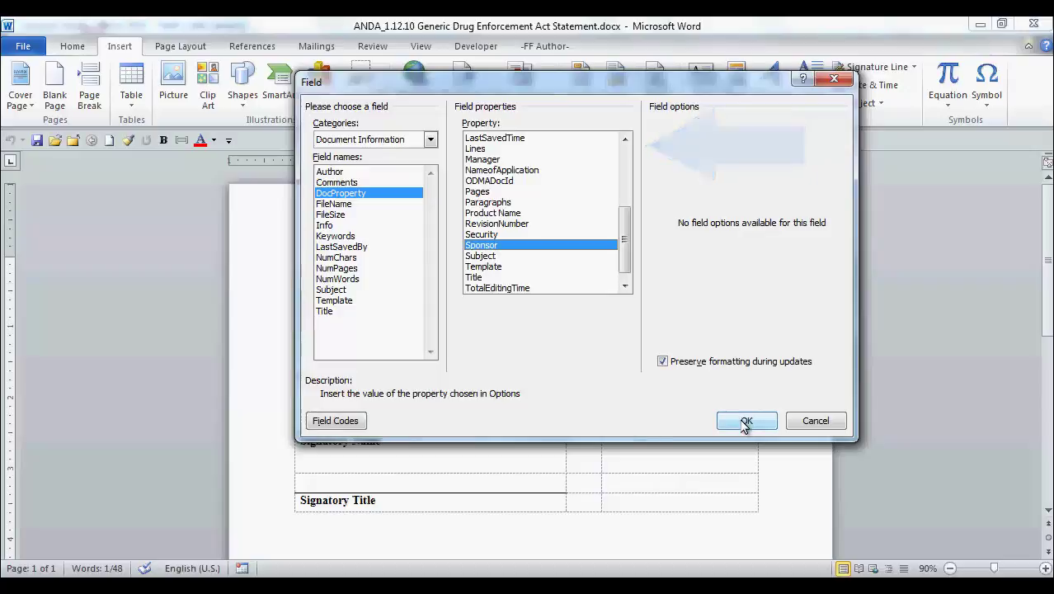
left_click(744, 423)
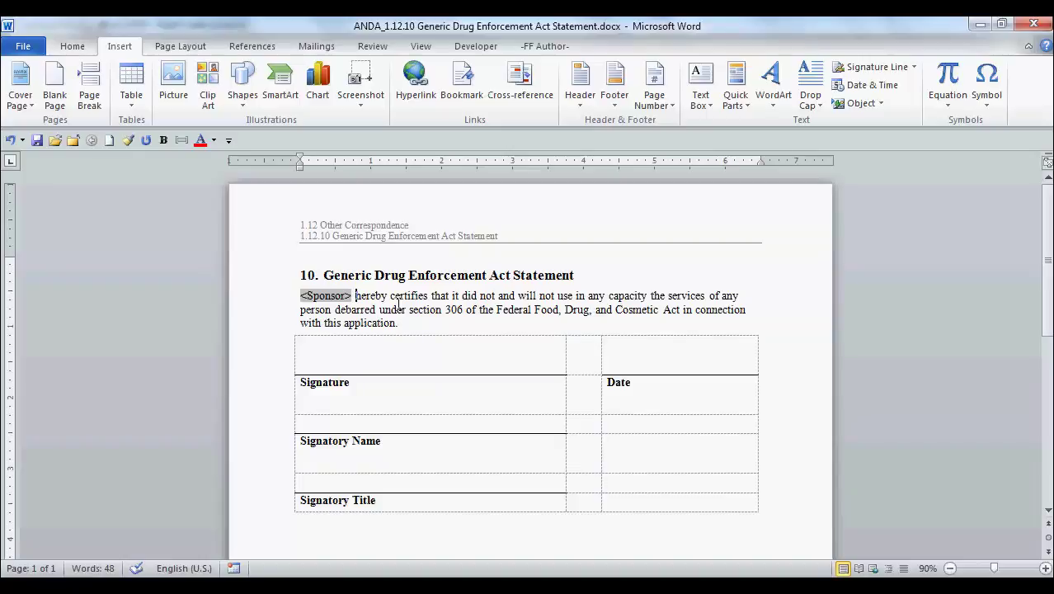
Step: In Advanced Properties, change the Sponsor custom property's value to 'Formatting Formula' and return to the document
left_click(23, 47)
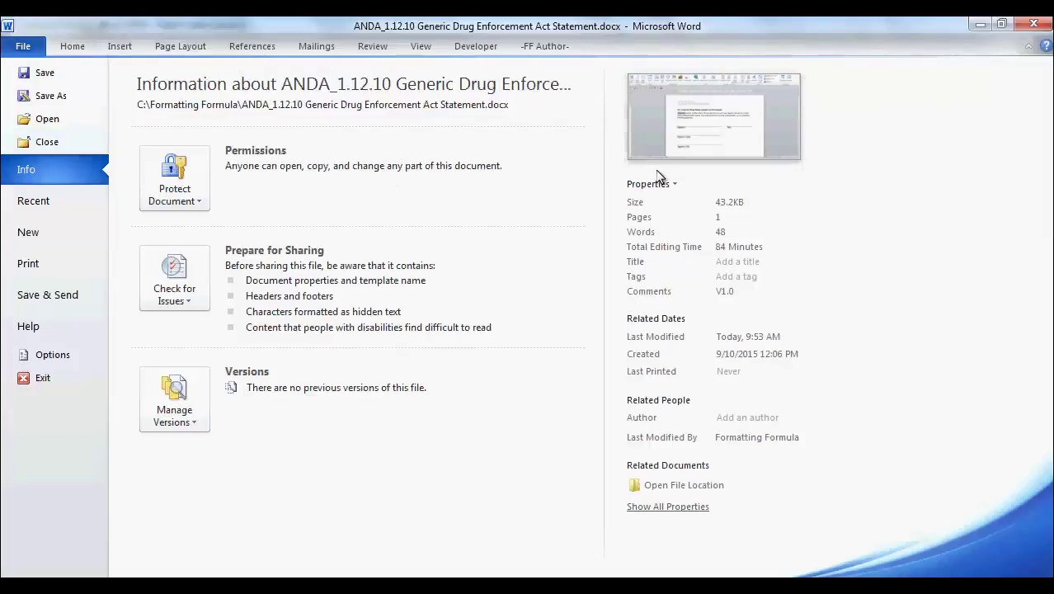
left_click(675, 188)
left_click(678, 257)
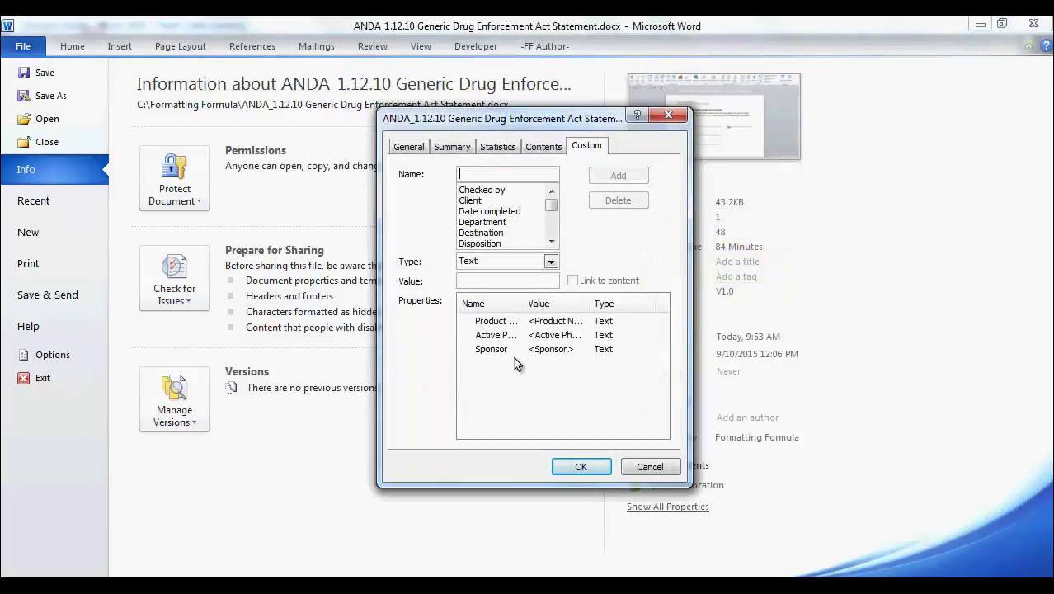
left_click(511, 350)
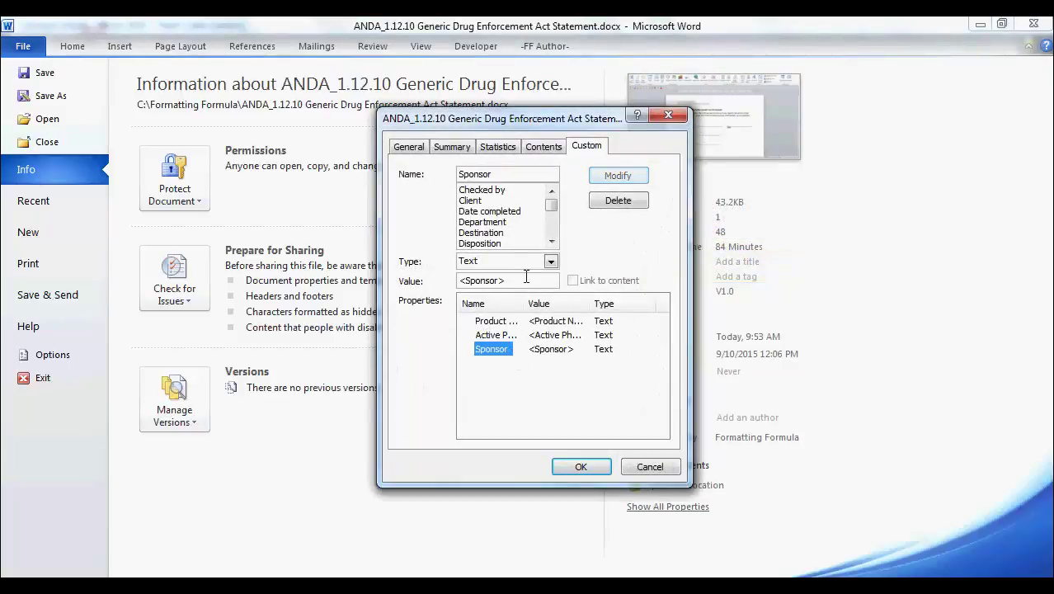
left_click_drag(518, 280, 459, 281)
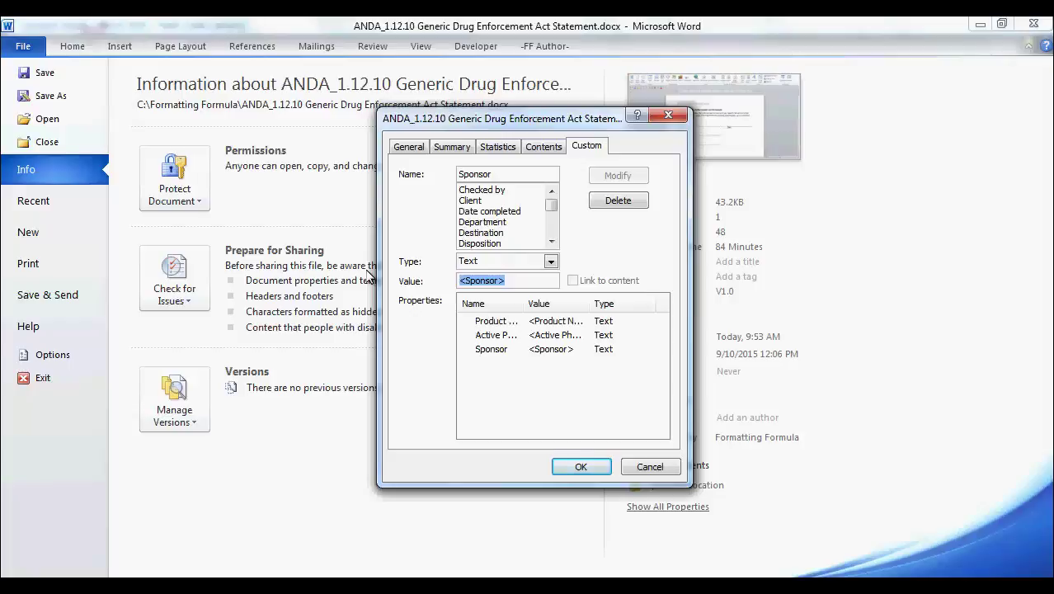
type("Formatting ")
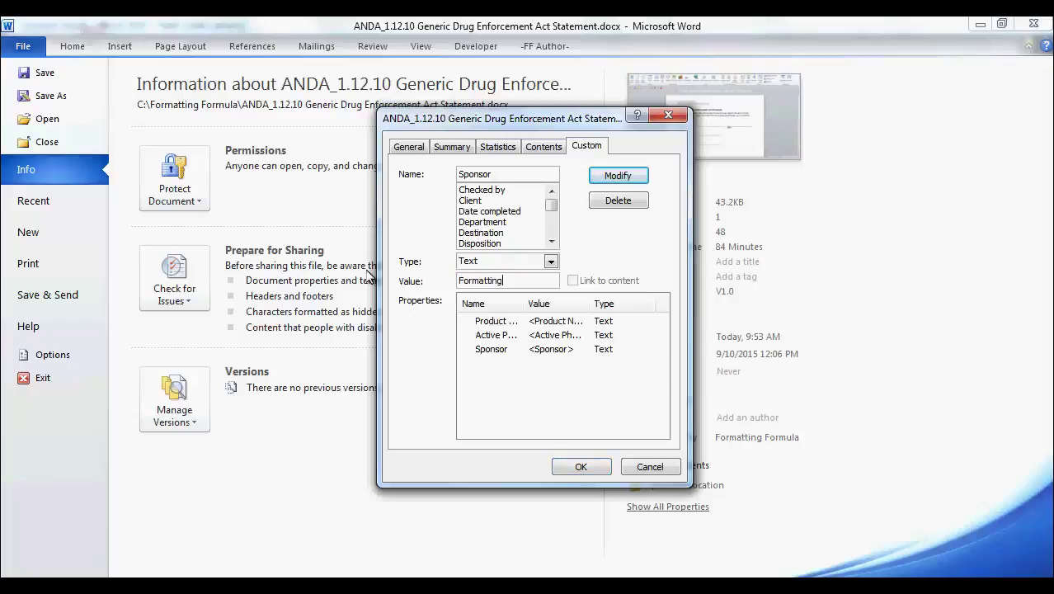
type("Formula")
left_click(620, 175)
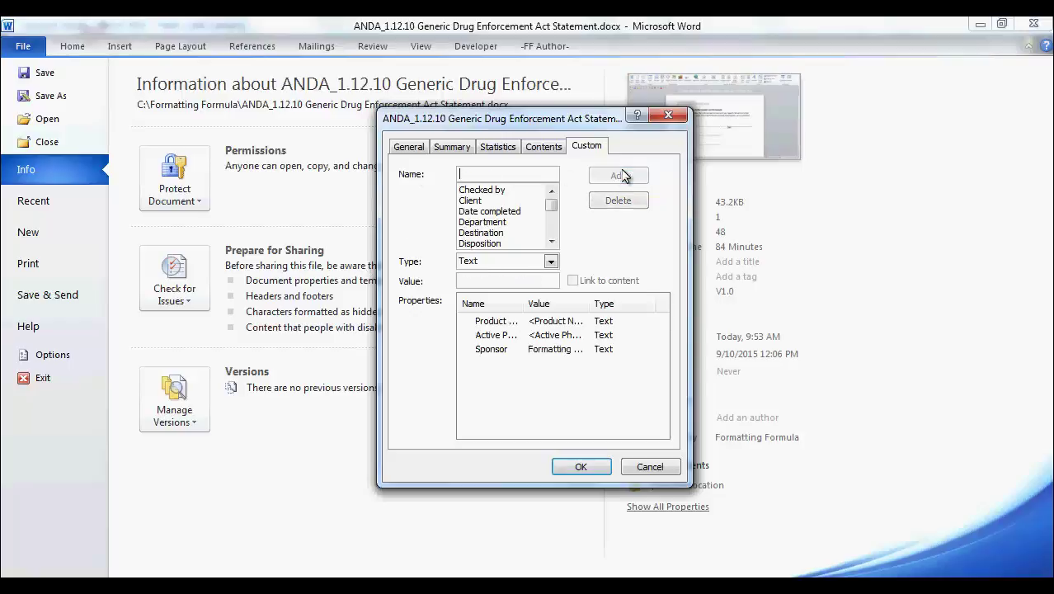
left_click(581, 465)
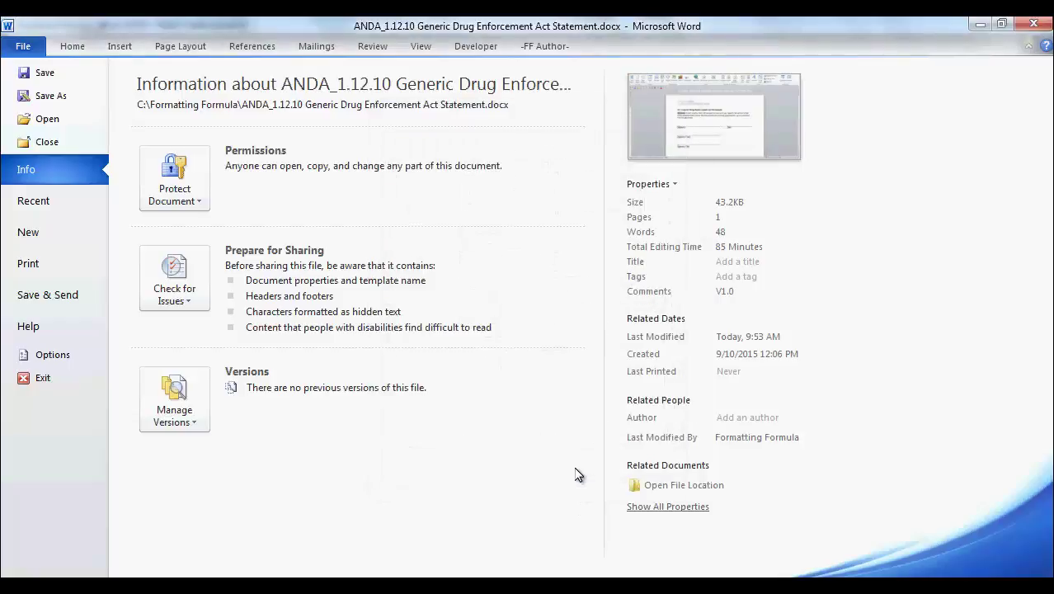
left_click(72, 46)
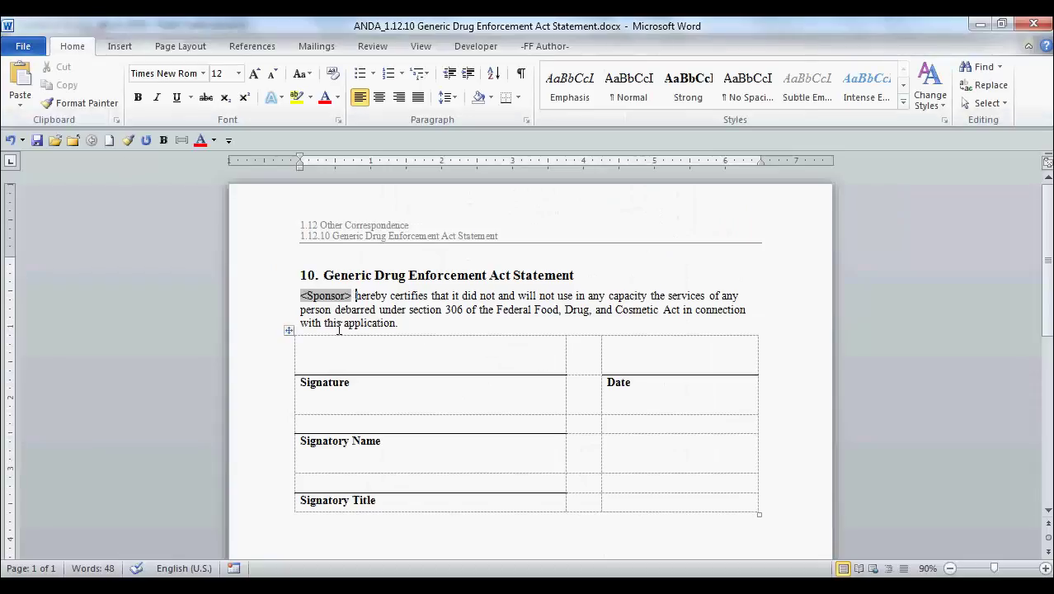
Step: Update the Sponsor field from its right-click menu so it reads 'Formatting Formula'
left_click(353, 295)
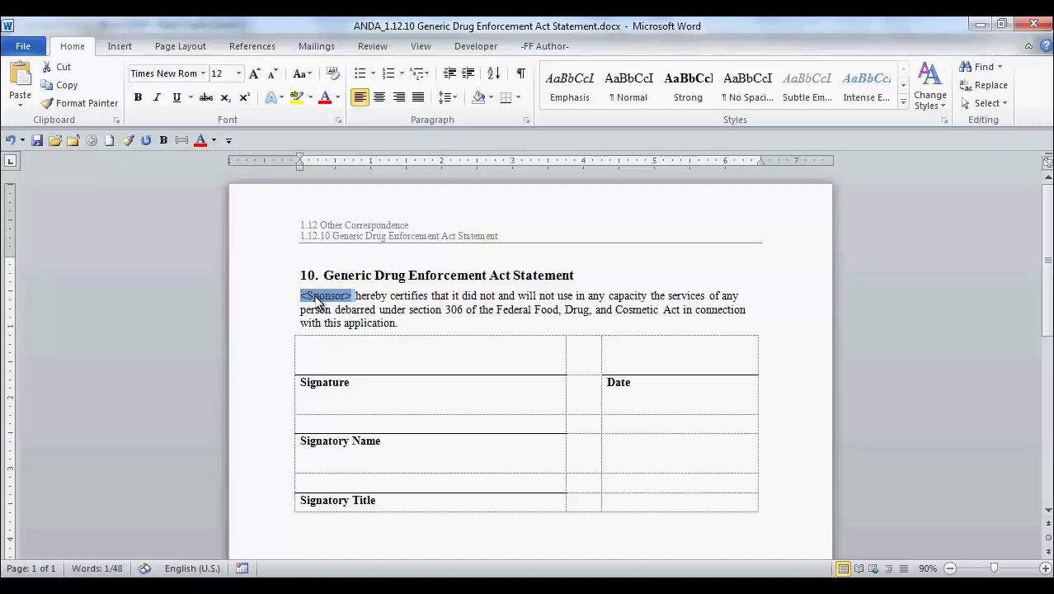
right_click(316, 302)
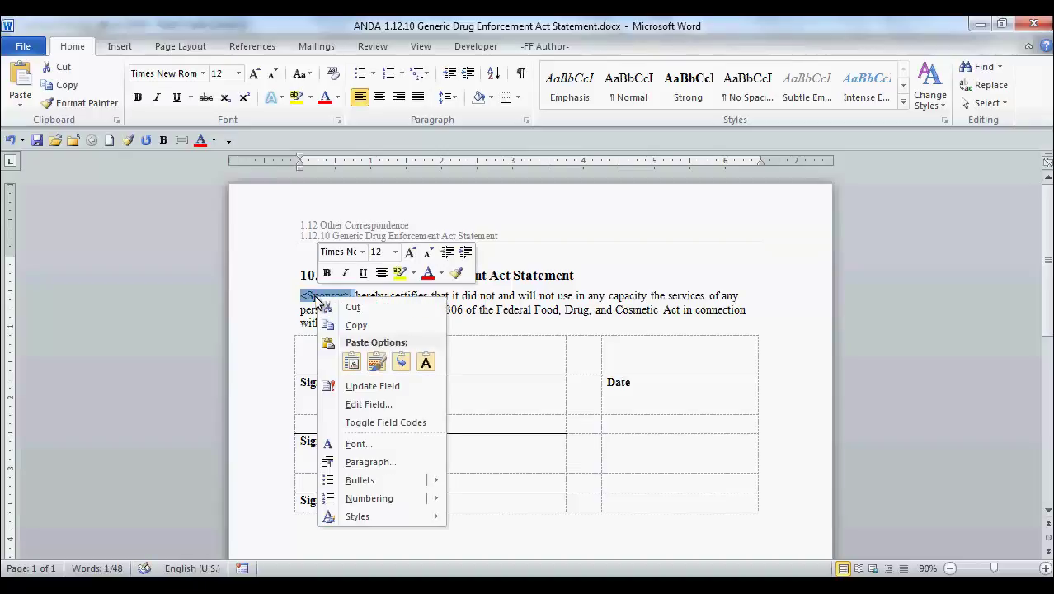
left_click(356, 384)
left_click(417, 304)
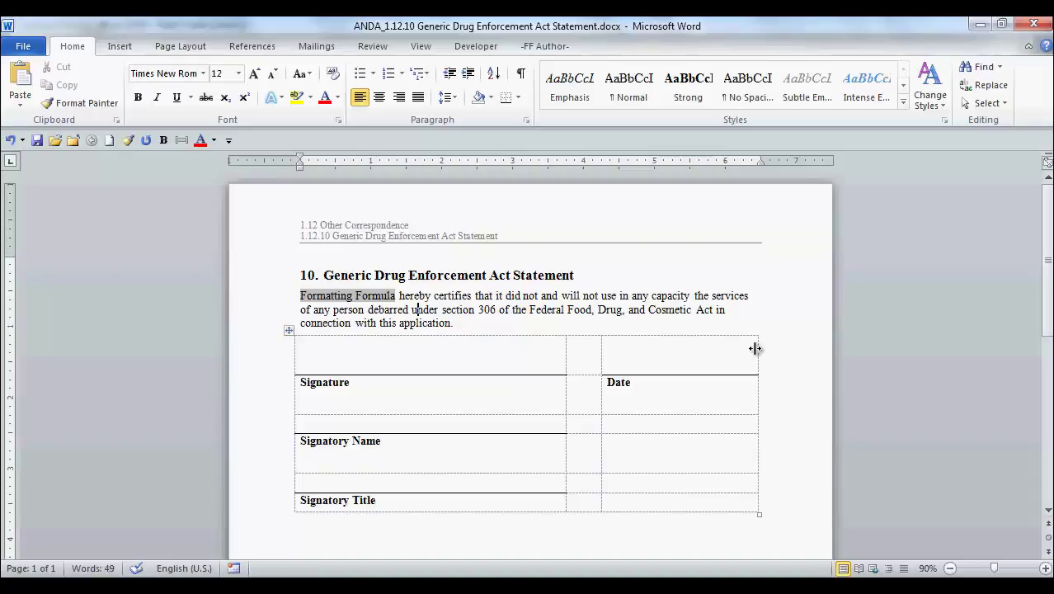
Step: Select the whole document with Ctrl+A and refresh all fields with F9
key("ctrl+a")
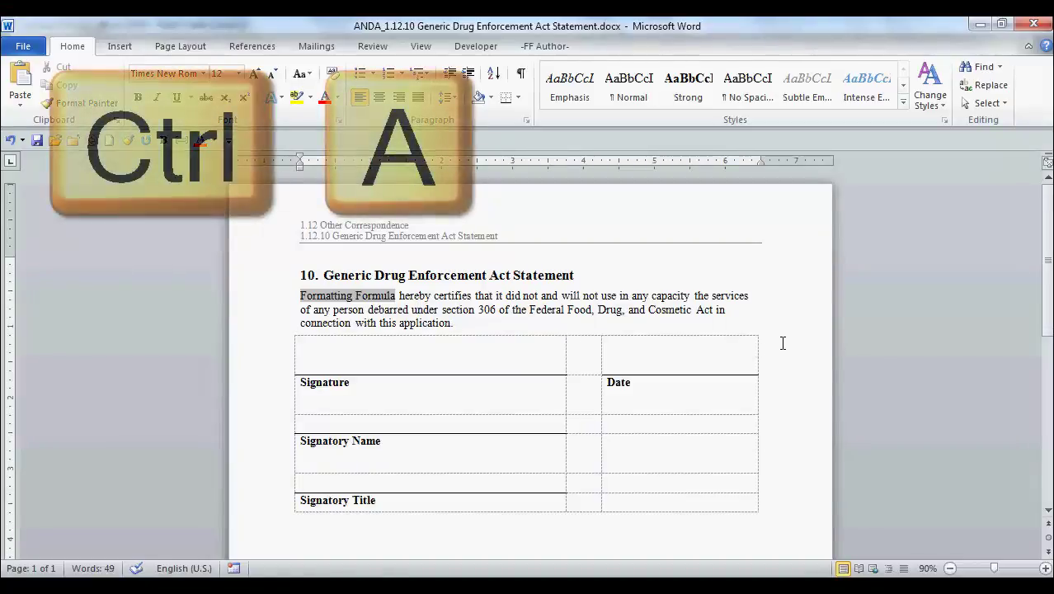
key("ctrl+a")
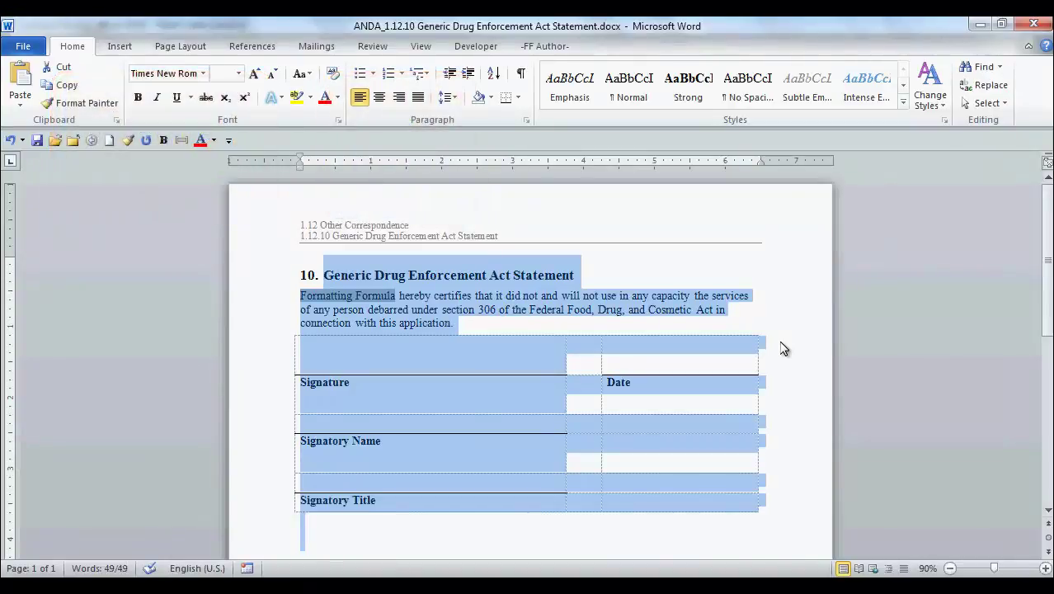
key("F9")
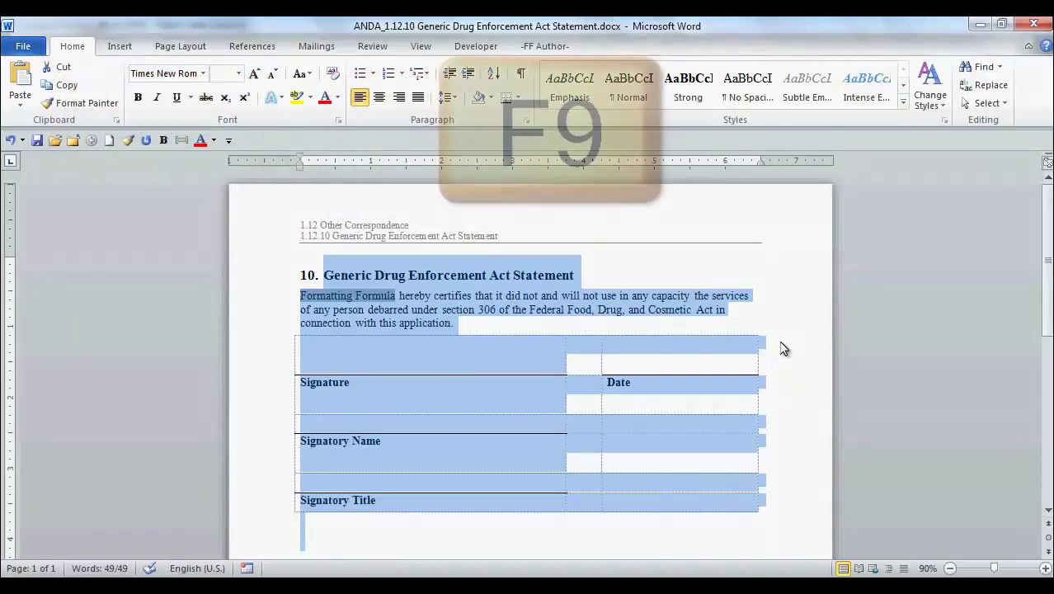